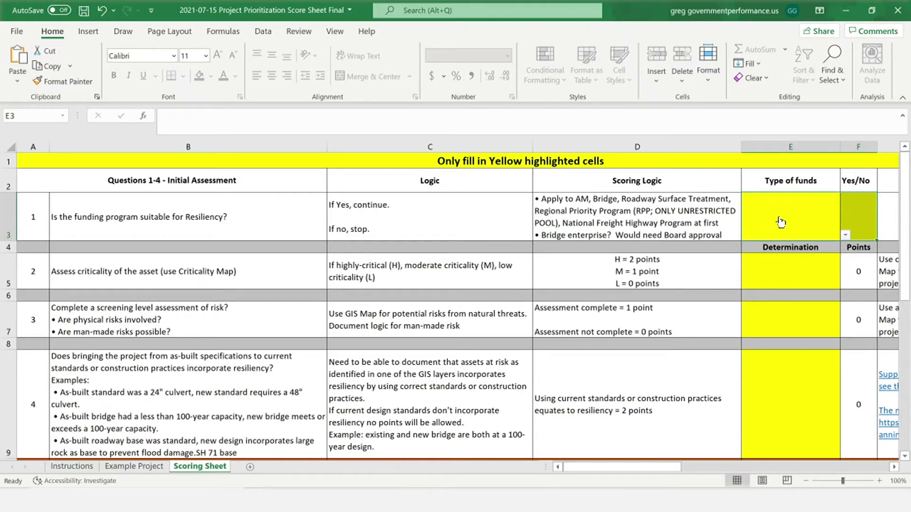
# Step: For question 1, set the type of funds to Structures - all and the funding program's resiliency suitability to Yes
pyautogui.click(845, 235)
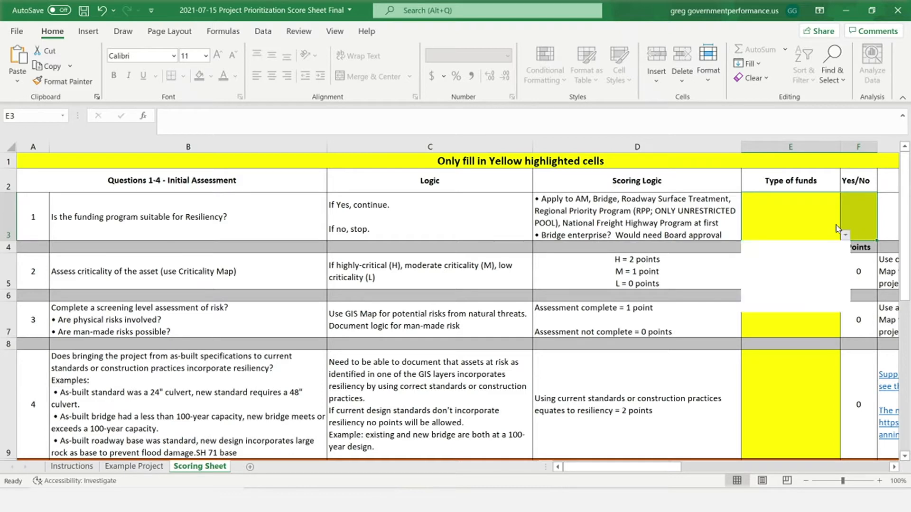
pyautogui.click(800, 299)
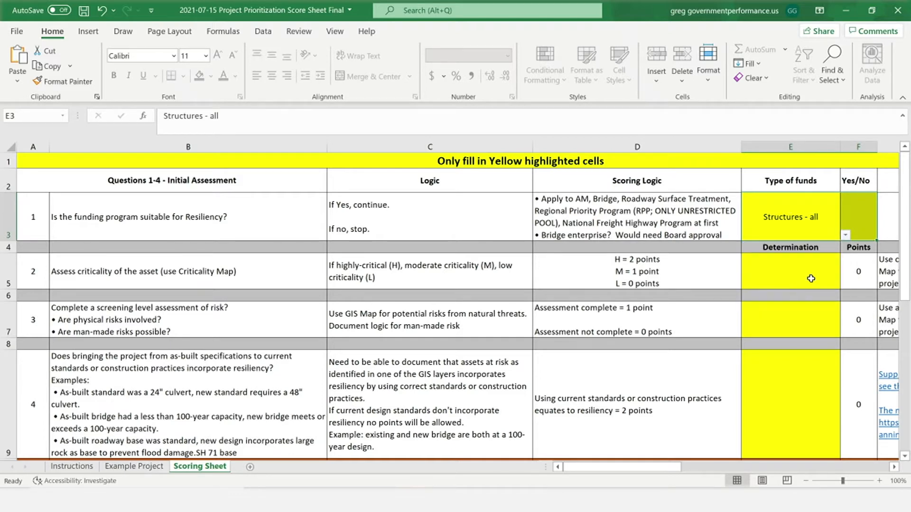
pyautogui.click(862, 219)
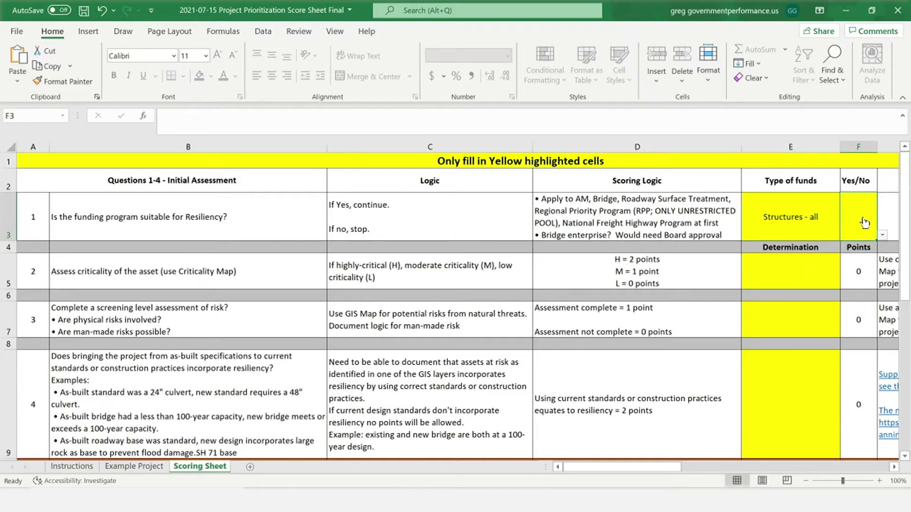
pyautogui.click(882, 235)
pyautogui.click(862, 248)
# Step: Set the asset criticality determination to H and mark the screening level risk assessment as Yes
pyautogui.click(795, 287)
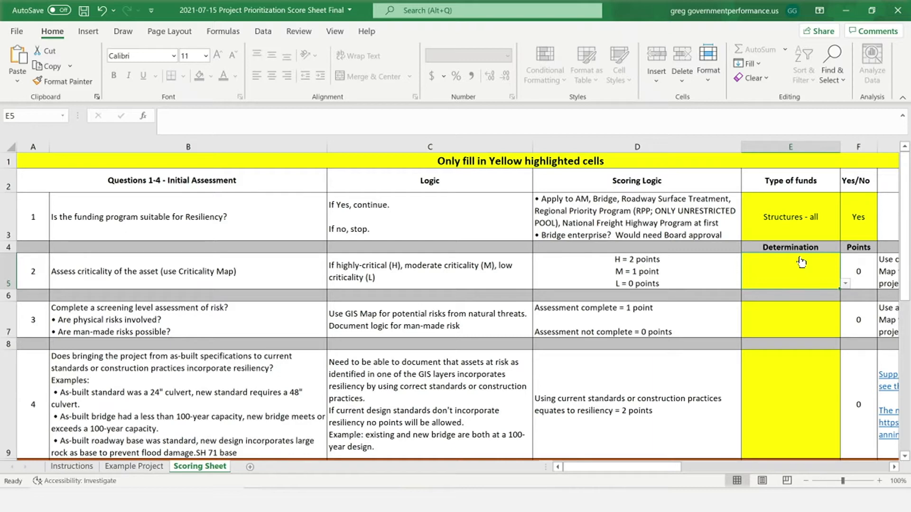
pyautogui.click(844, 285)
pyautogui.click(803, 296)
pyautogui.click(783, 326)
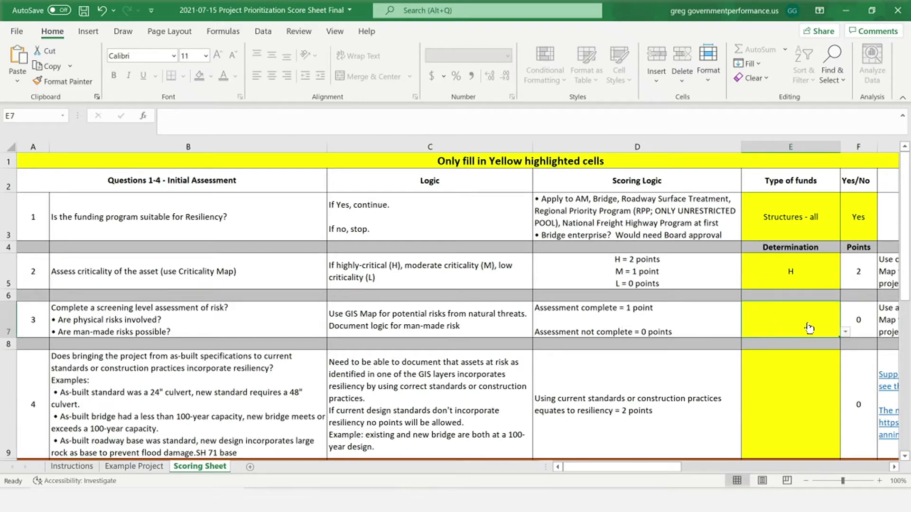
pyautogui.click(844, 332)
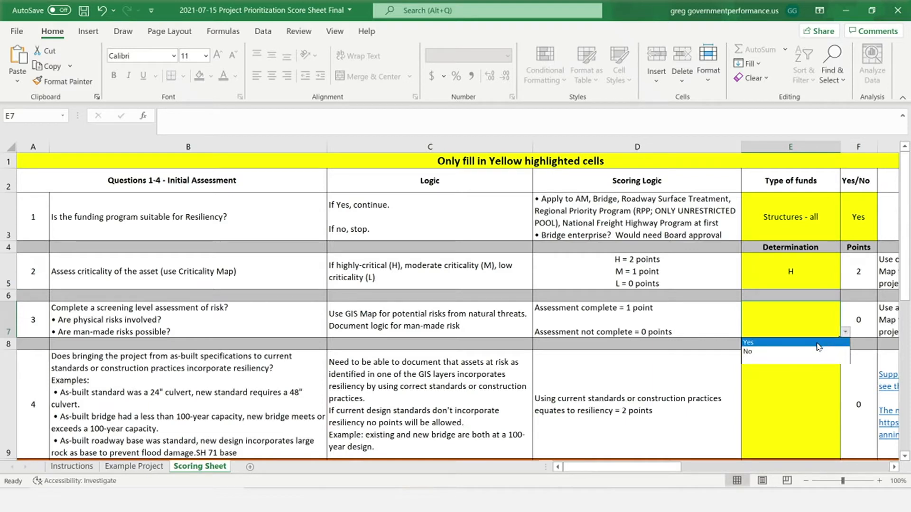
pyautogui.click(816, 343)
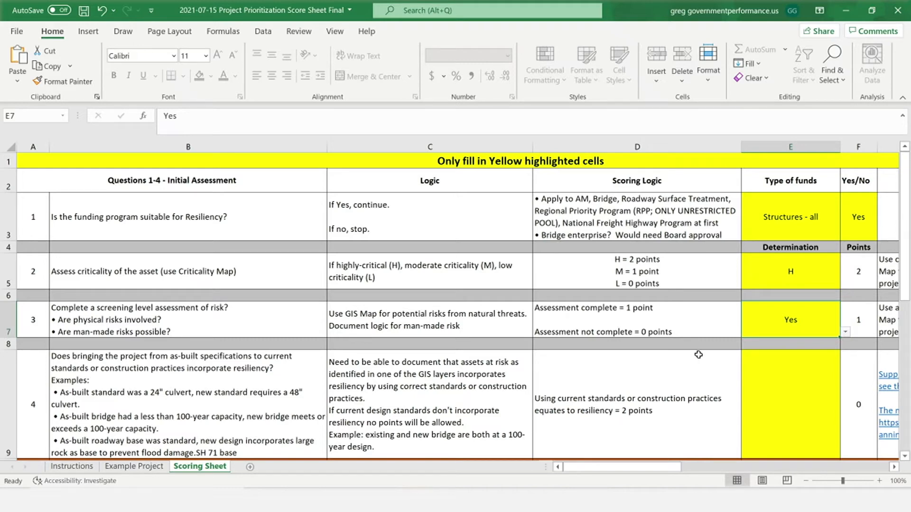
# Step: Choose the determination in E9 for question 4, on whether upgrading to current standards incorporates resiliency
pyautogui.click(778, 386)
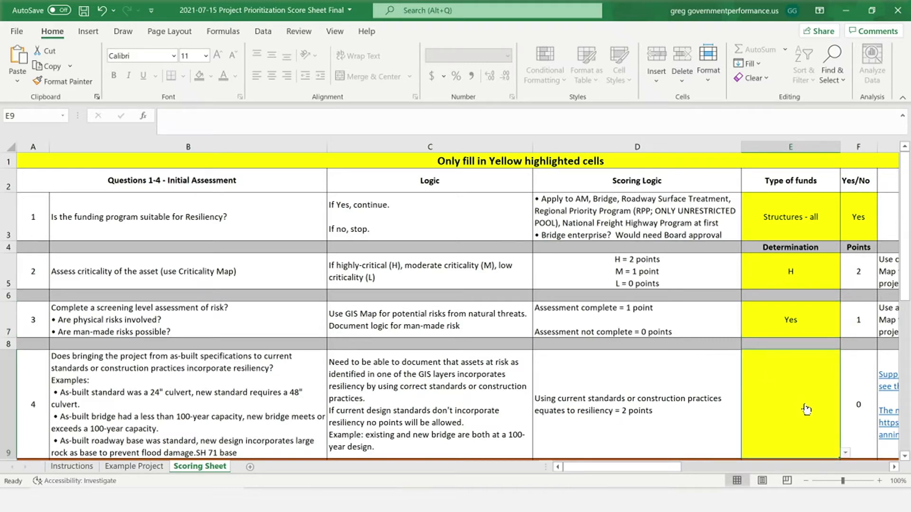
pyautogui.click(844, 452)
pyautogui.click(804, 473)
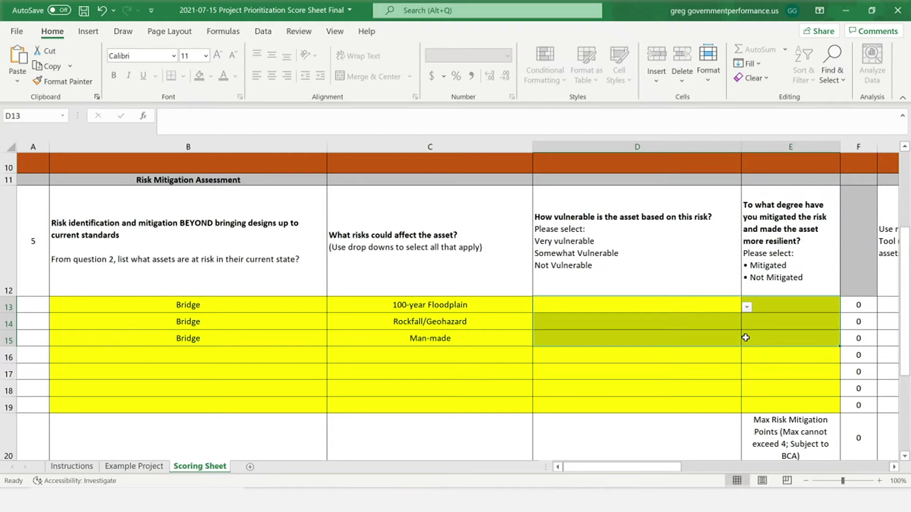
# Step: Rate the bridge's 100-year Floodplain risk in row 13 as Very Vulnerable and Mitigated
pyautogui.click(746, 307)
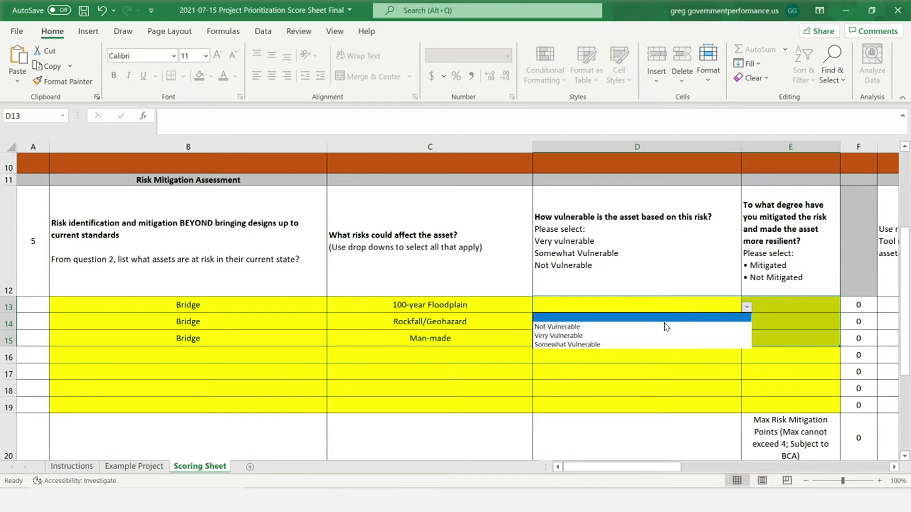
pyautogui.click(654, 335)
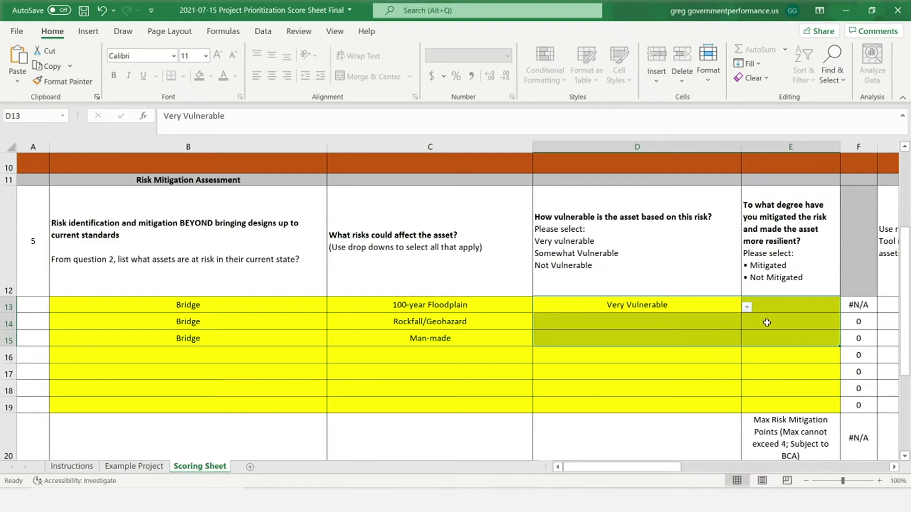
pyautogui.click(804, 312)
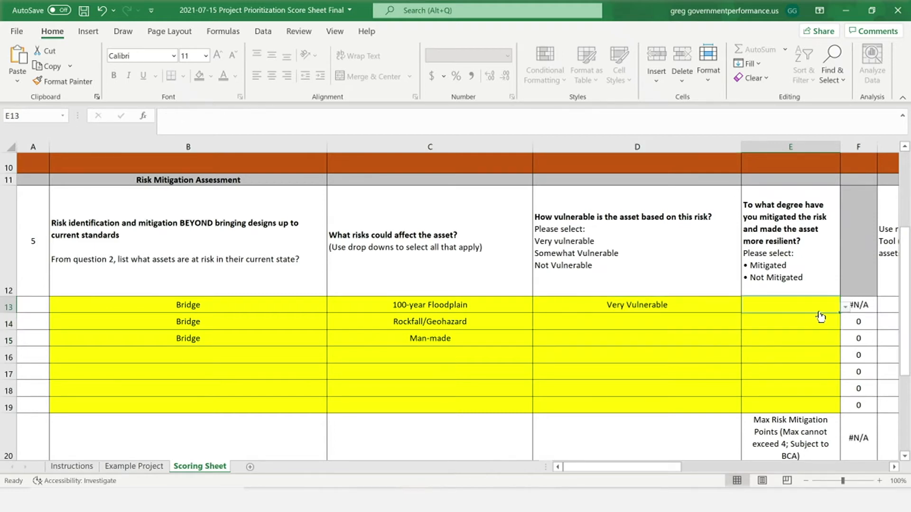
pyautogui.click(845, 307)
pyautogui.click(819, 317)
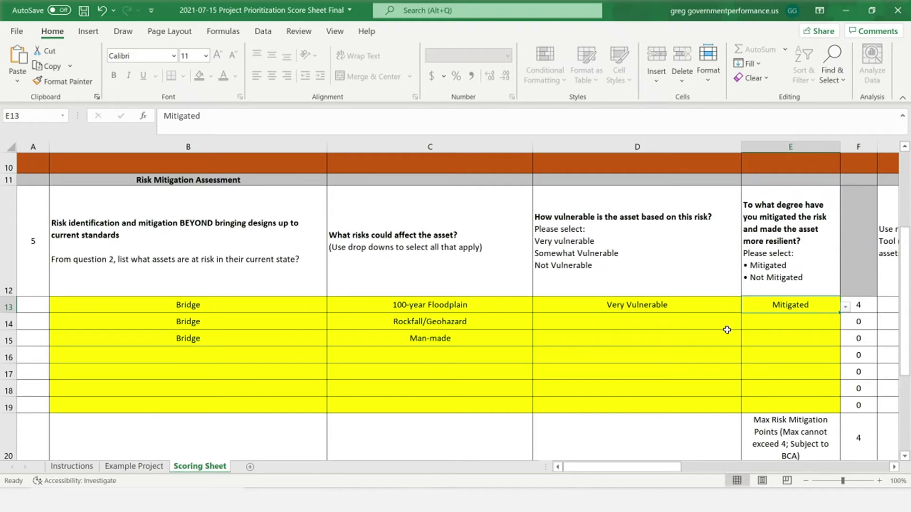
# Step: Rate the bridge's Rockfall/Geohazard risk in row 14 as Somewhat Vulnerable and Mitigated
pyautogui.click(726, 329)
pyautogui.click(746, 325)
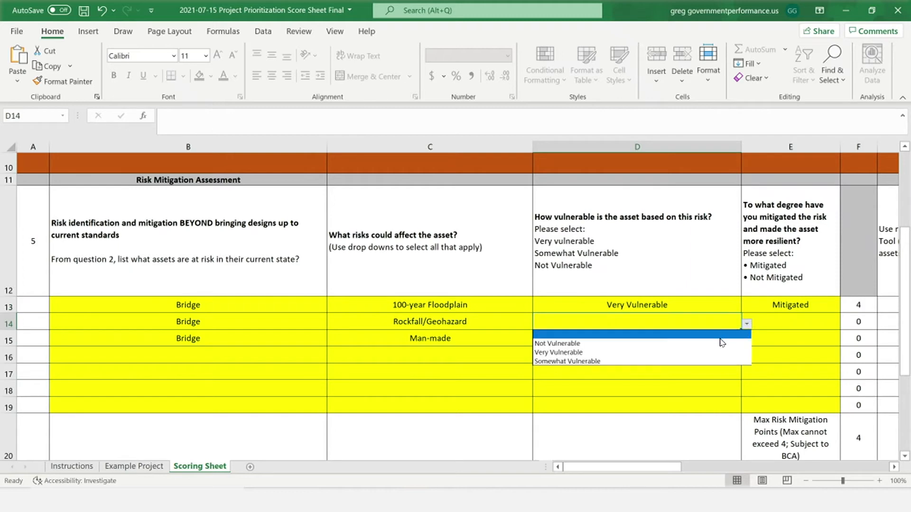
pyautogui.click(705, 361)
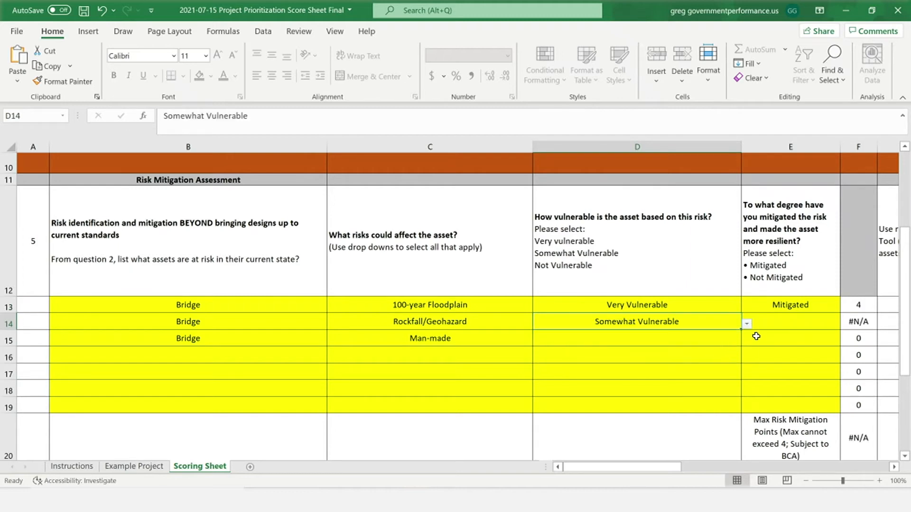
pyautogui.click(797, 326)
pyautogui.click(844, 327)
pyautogui.click(816, 335)
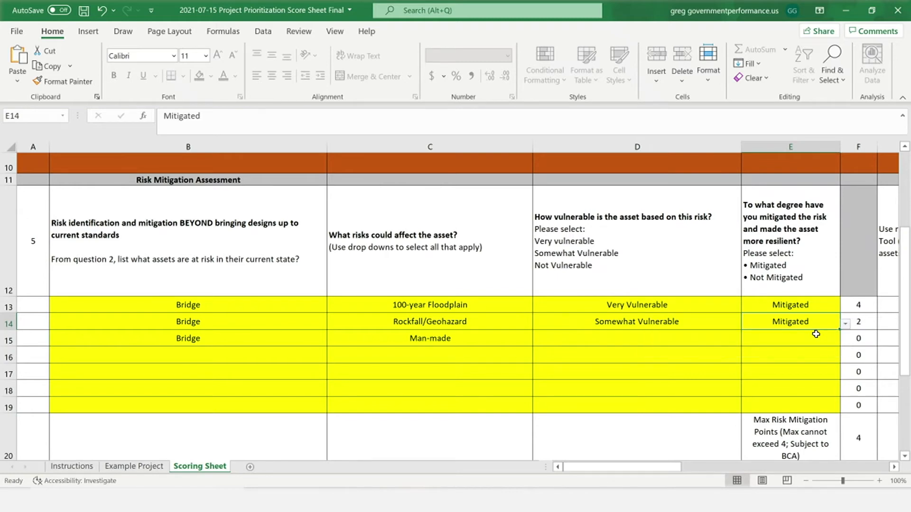
# Step: Rate the bridge's Man-made risk in row 15 as Very Vulnerable and Not Mitigated
pyautogui.click(680, 341)
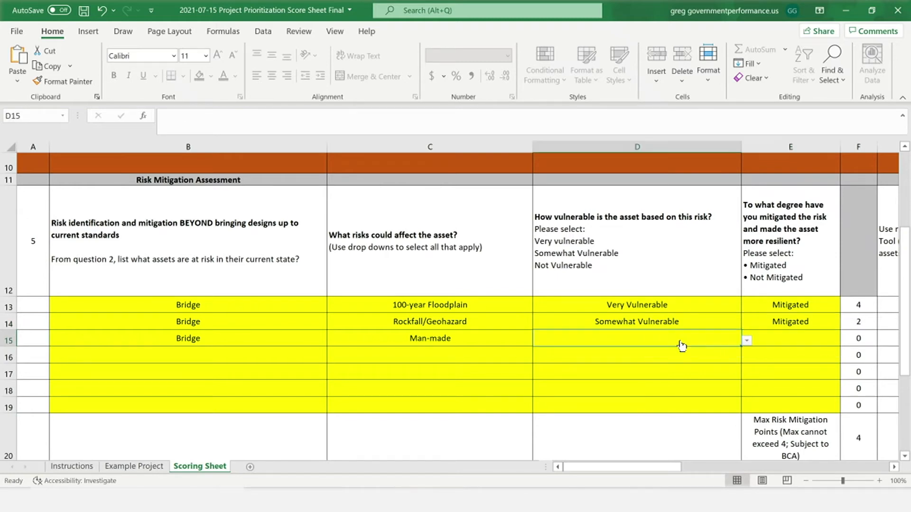
pyautogui.click(746, 341)
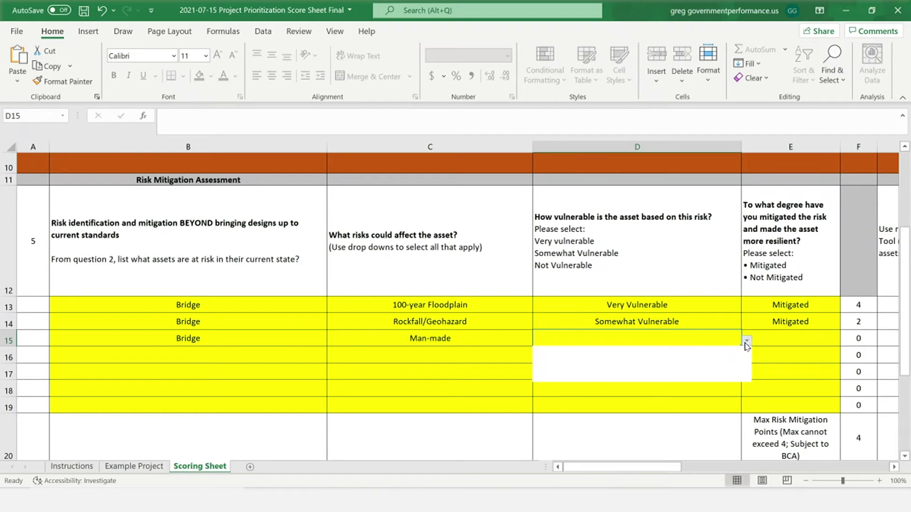
pyautogui.click(710, 370)
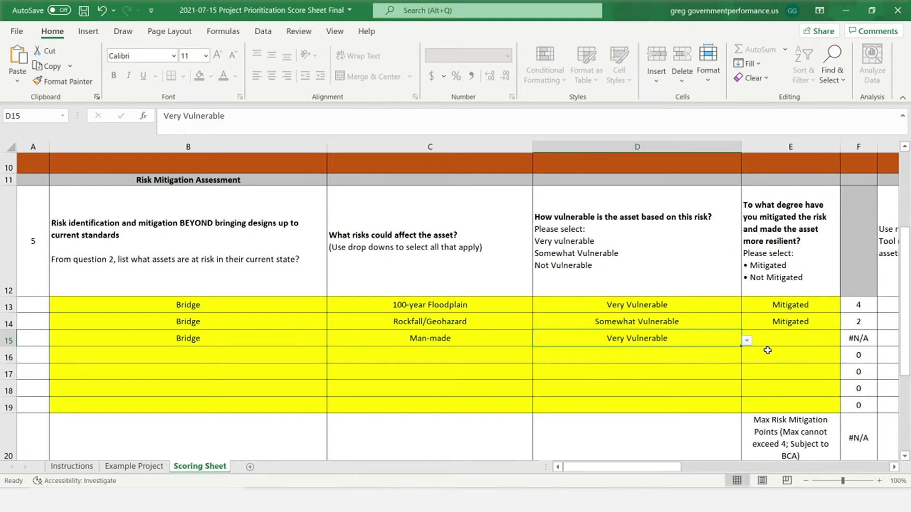
pyautogui.click(796, 343)
pyautogui.click(845, 340)
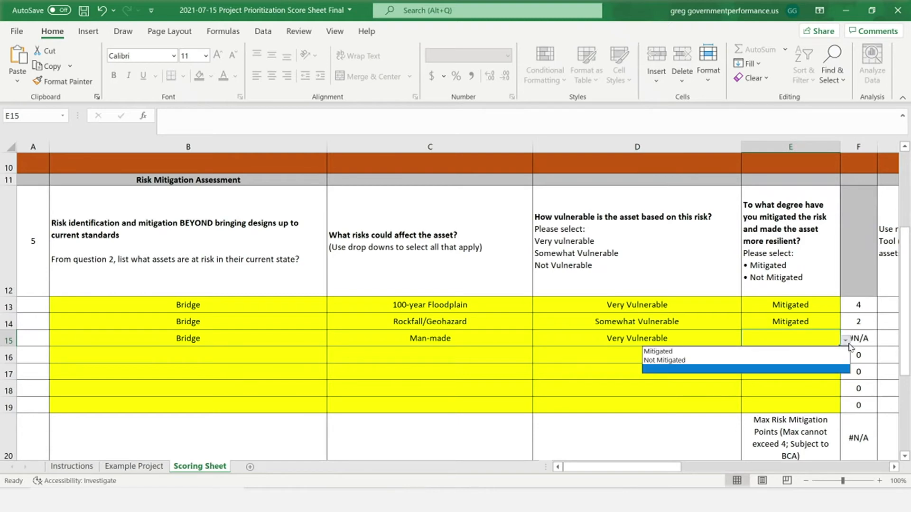
pyautogui.click(829, 361)
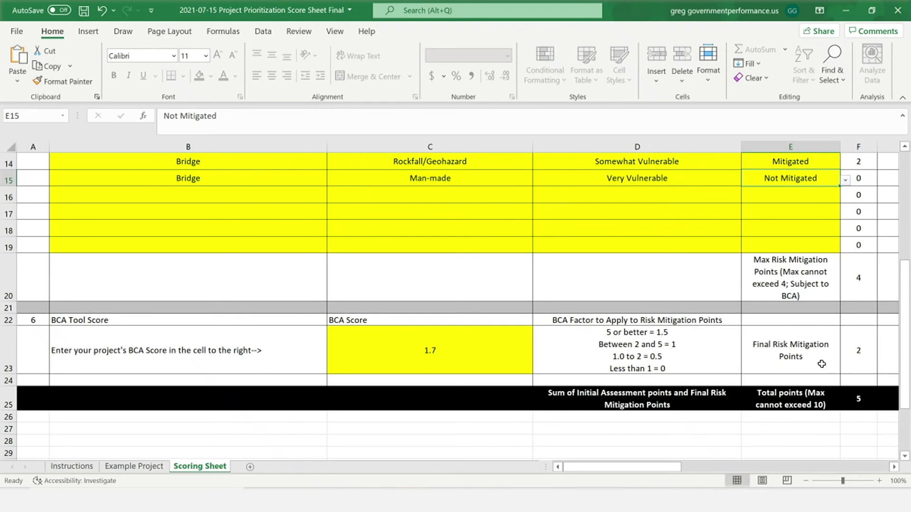
# Step: Set the project's BCA score in C23 to 8
pyautogui.click(441, 348)
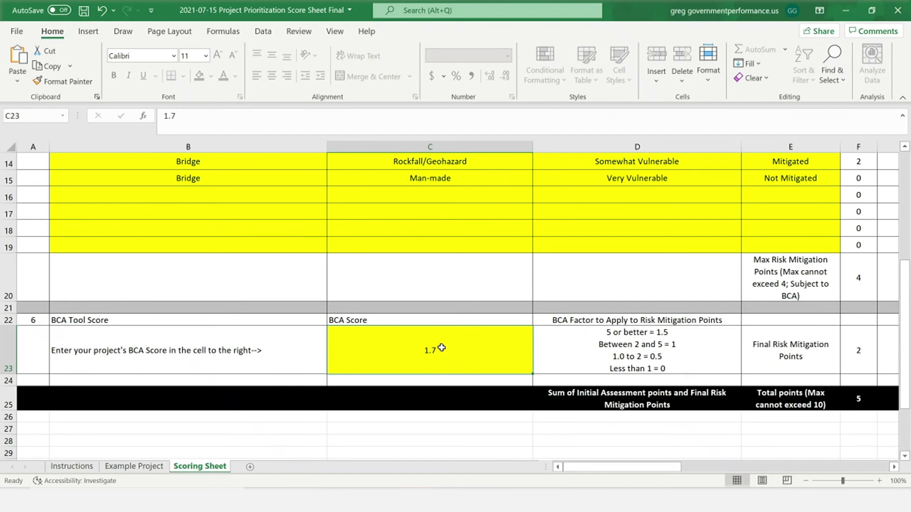
pyautogui.write('8')
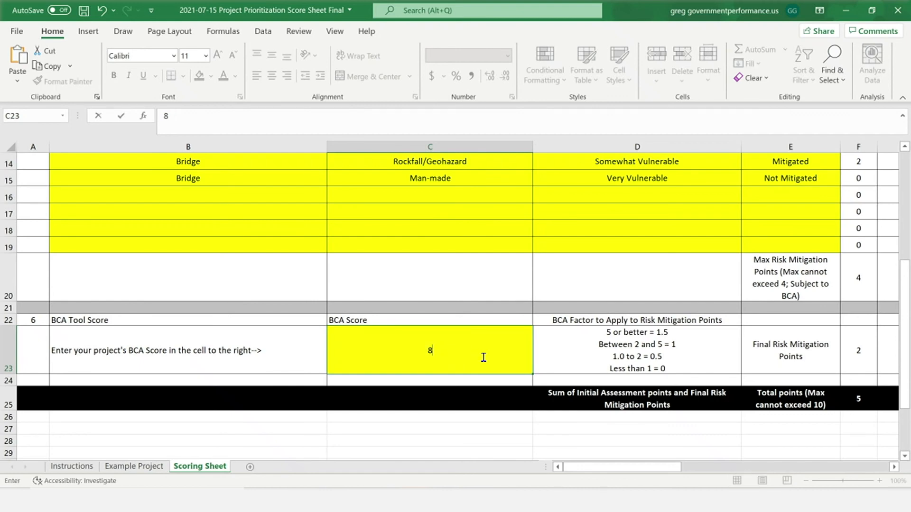
pyautogui.hotkey('ctrl', 'Return')
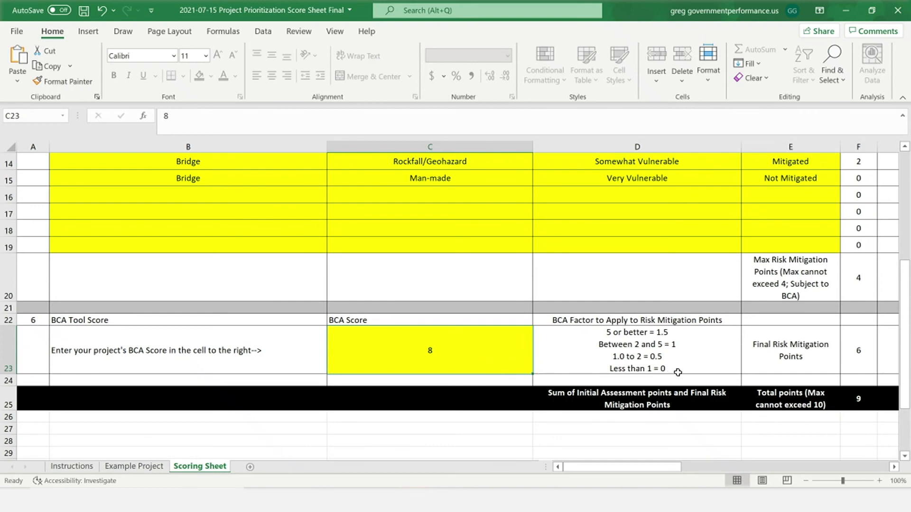